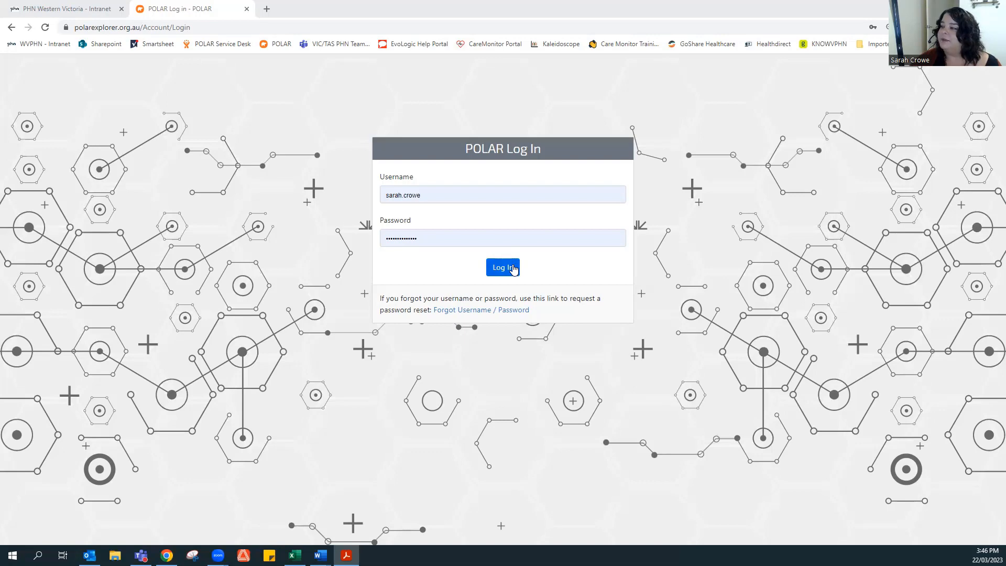
Step: Log in with the prefilled credentials and open the Clinical Indicators page of the Clinic Summary Demo report
left_click(513, 268)
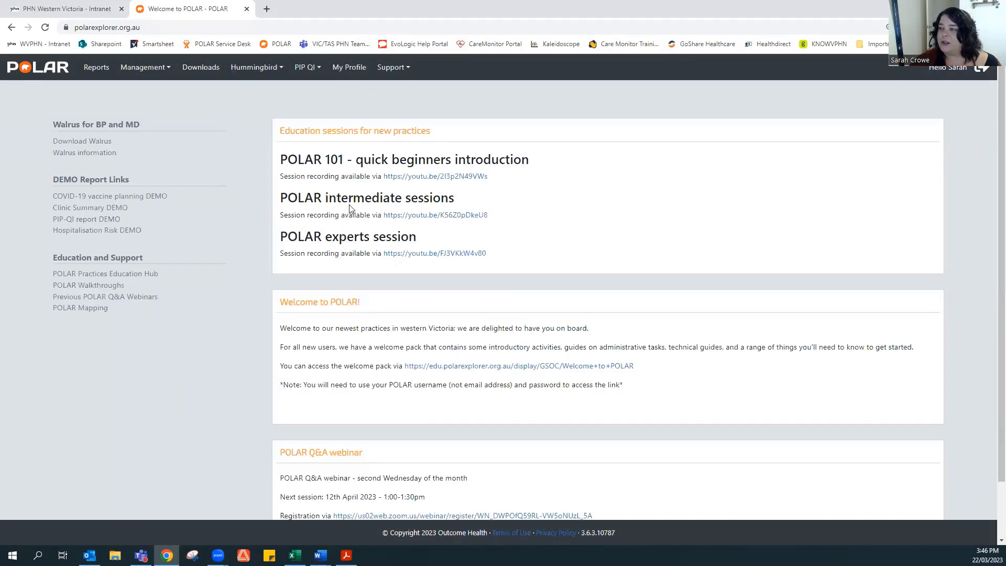
left_click(96, 77)
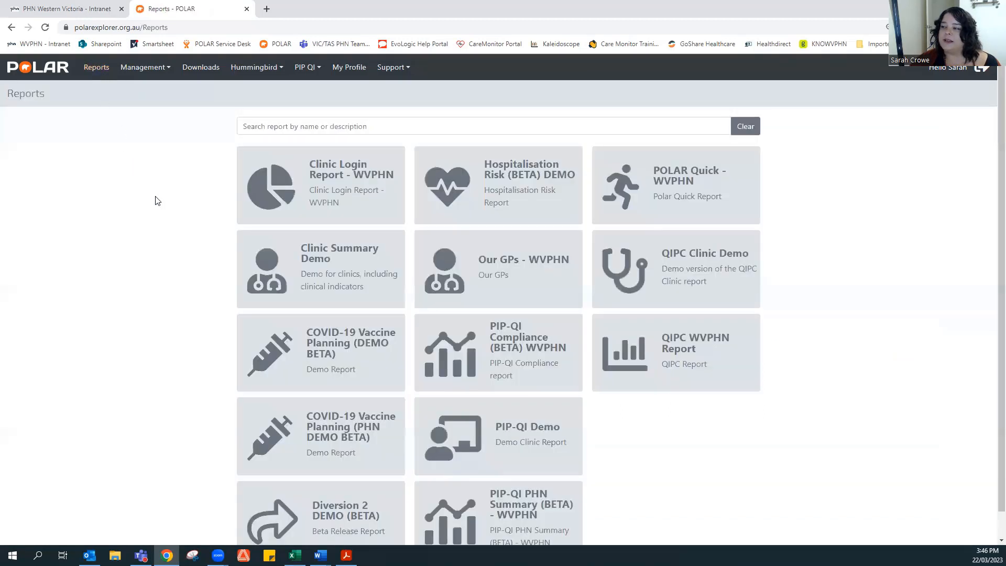
left_click(327, 267)
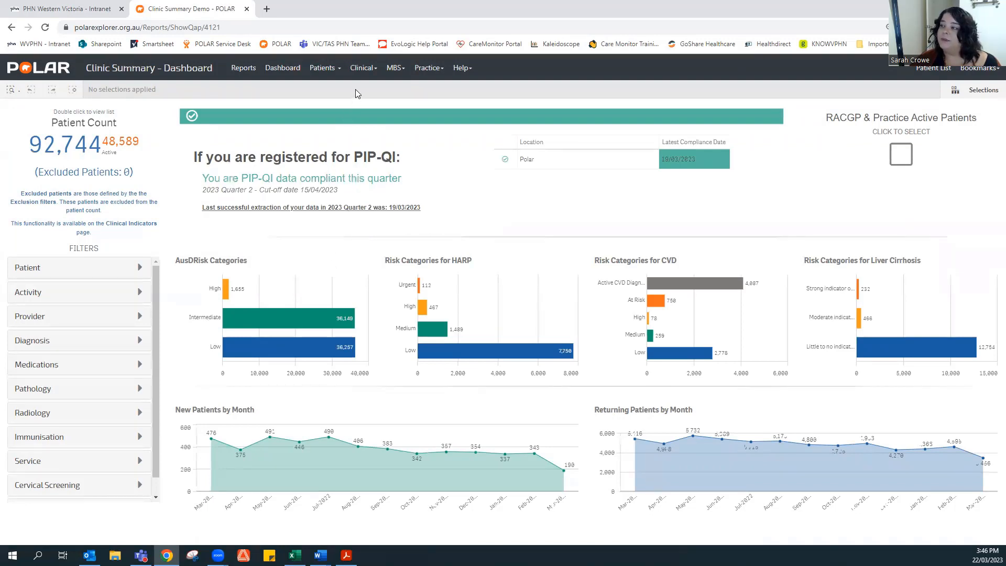
left_click(362, 68)
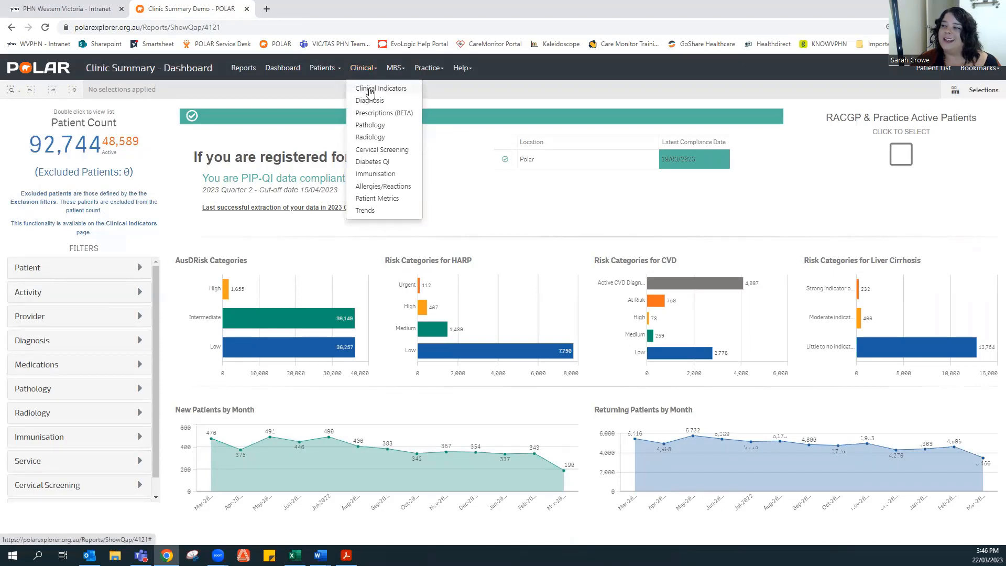
left_click(373, 89)
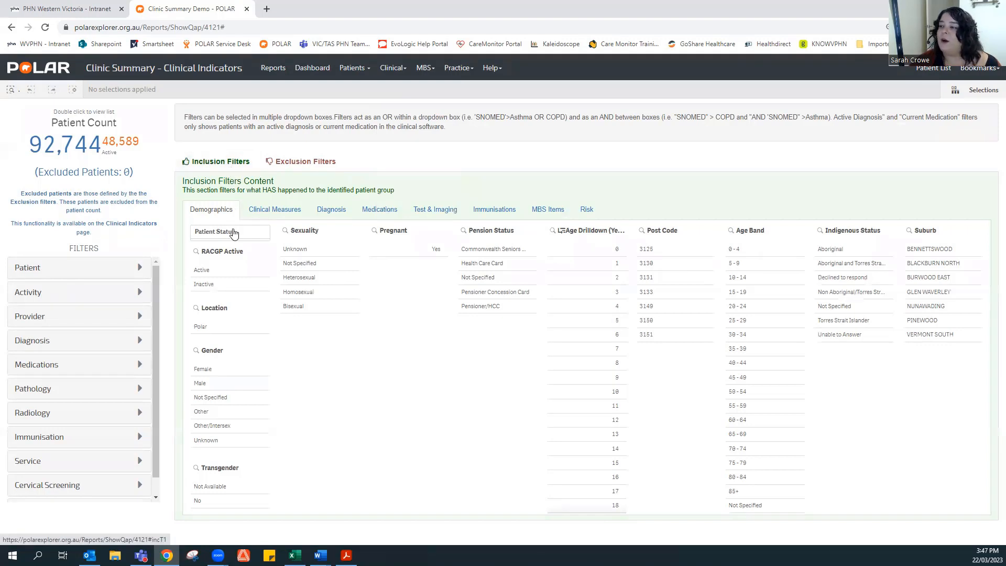
Step: Restrict the demographic inclusion filters to RACGP Active patients in the 15-19, 20-24 and 25-29 age bands
left_click(213, 270)
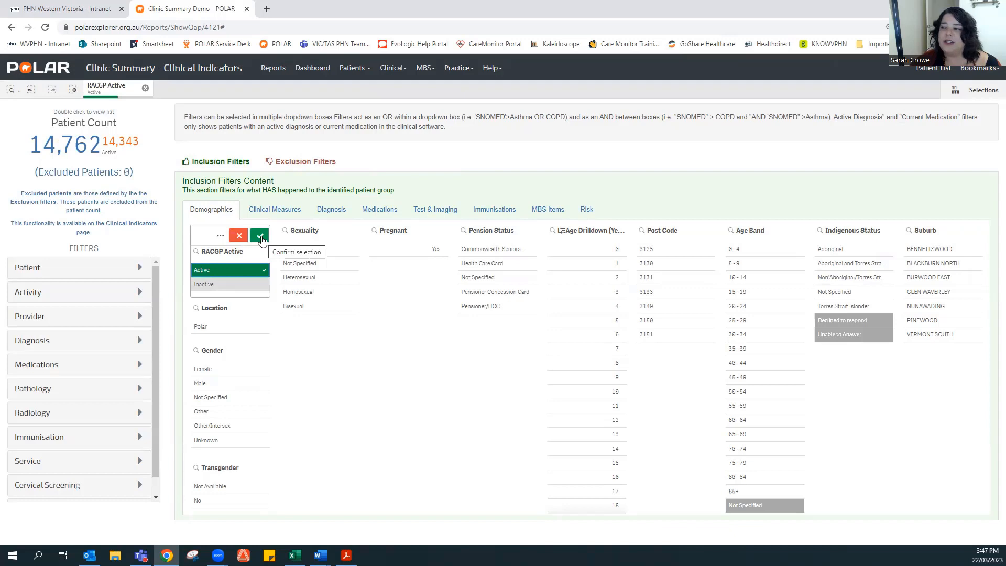
left_click(260, 237)
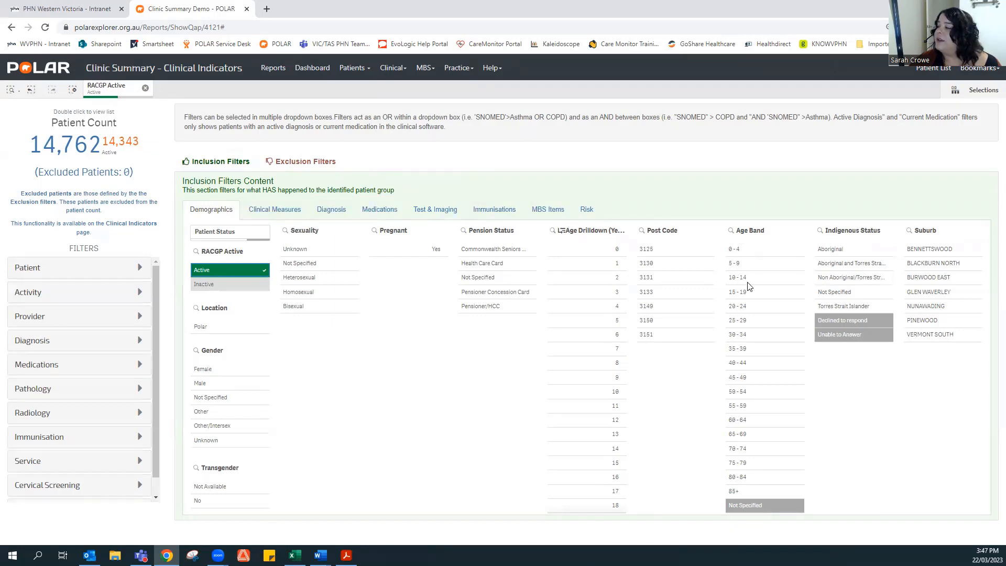
left_click(748, 298)
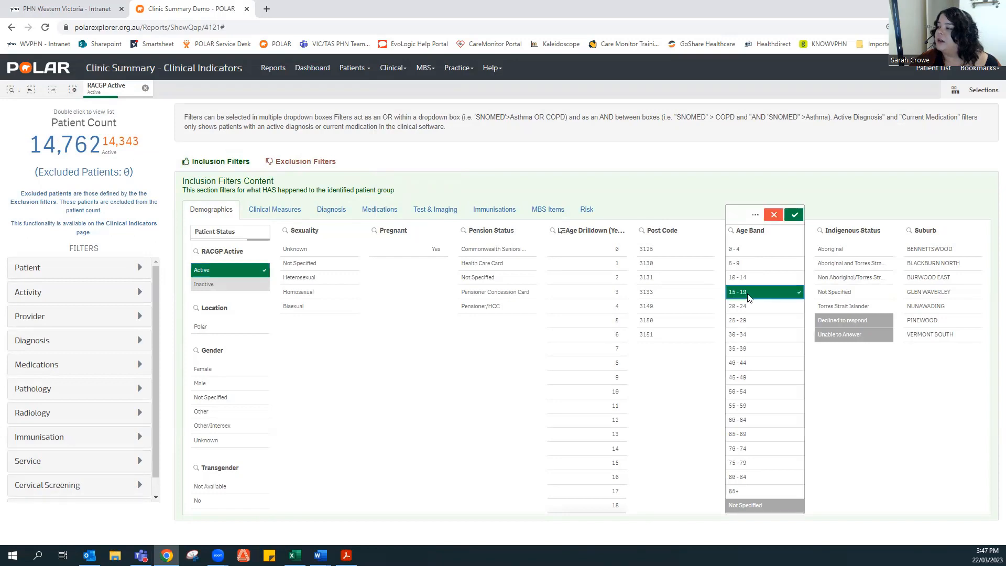
left_click(750, 309)
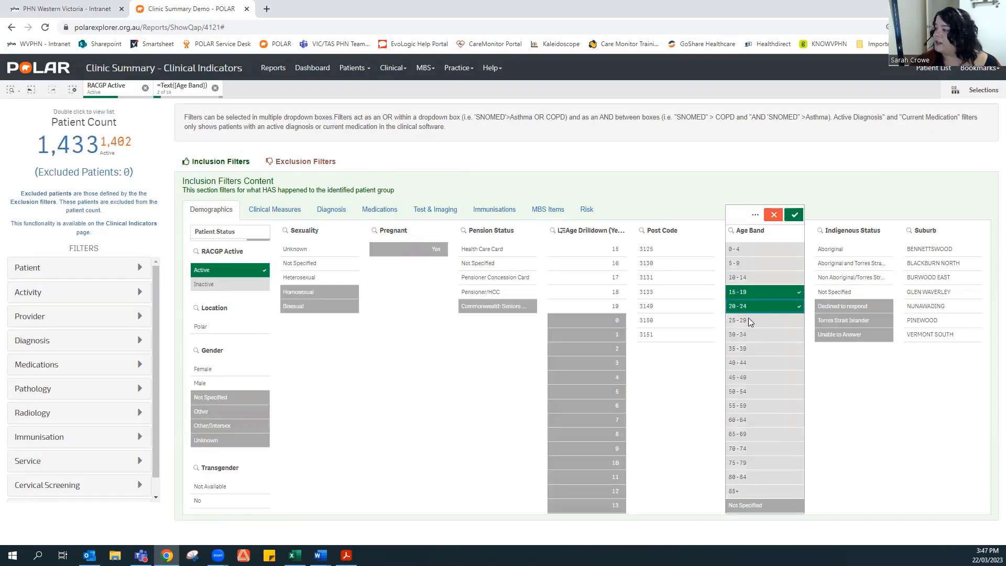
left_click(749, 319)
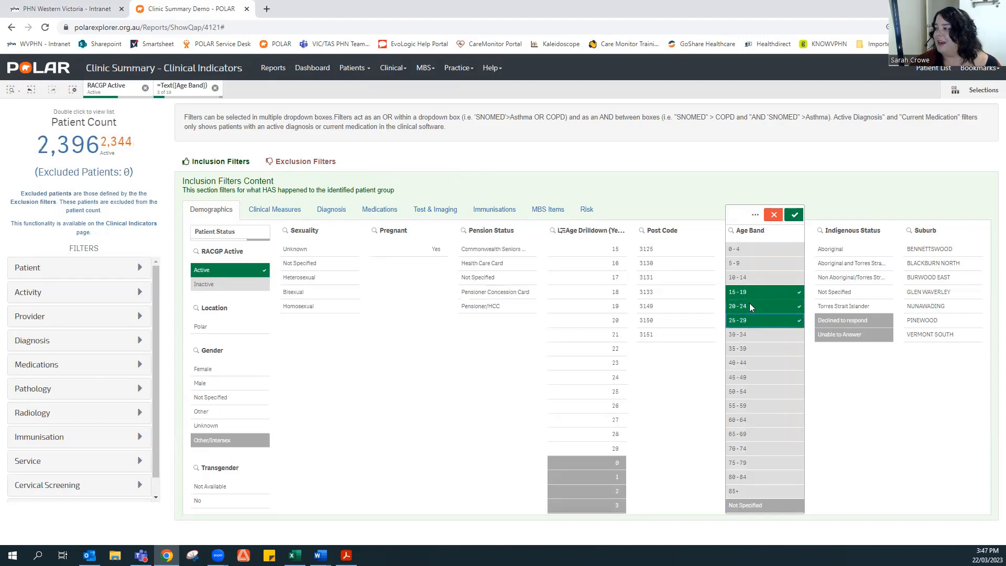
left_click(794, 215)
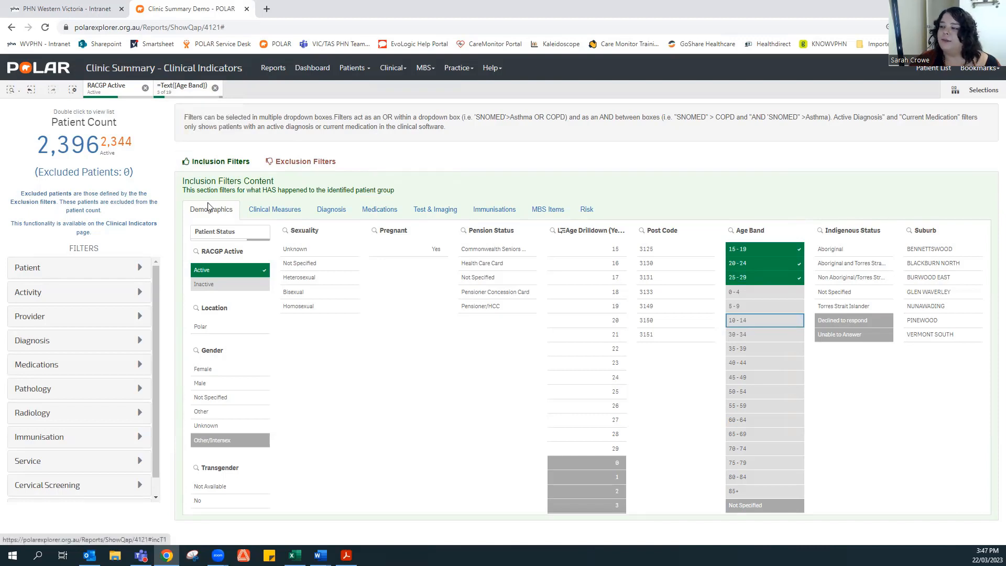
Step: Set the Test & Imaging inclusion filter's date range to Last 3 Months
left_click(437, 213)
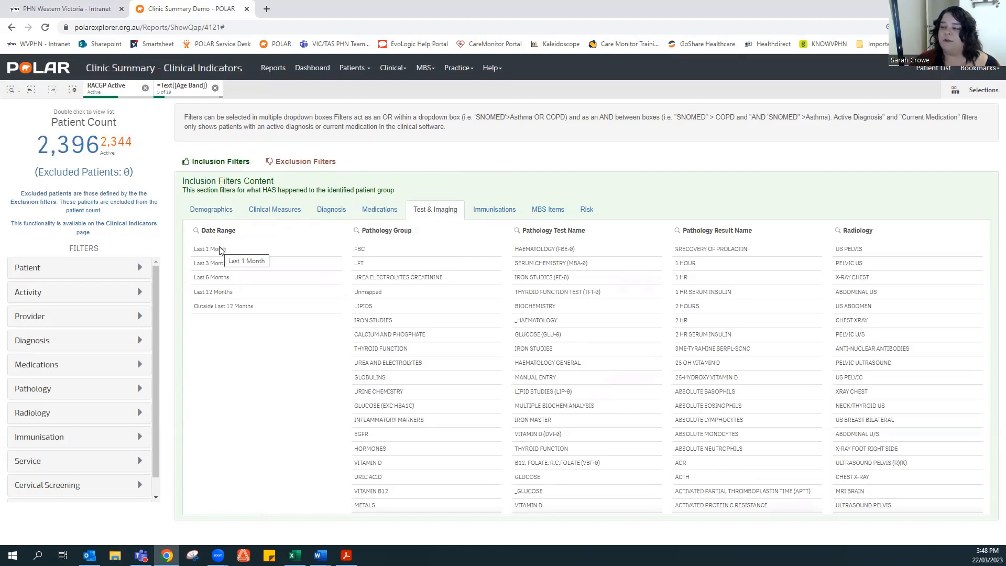
left_click(219, 266)
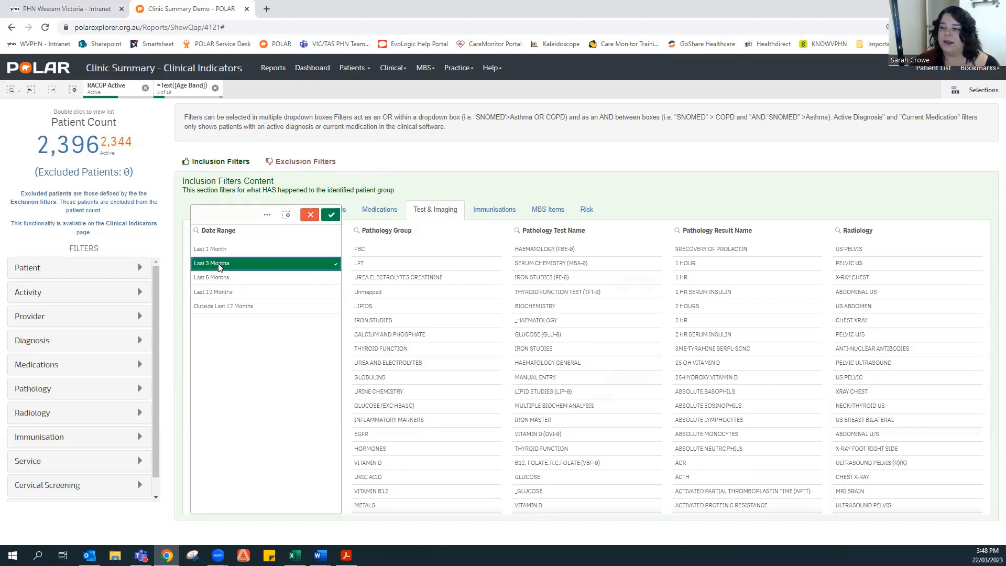
left_click(333, 217)
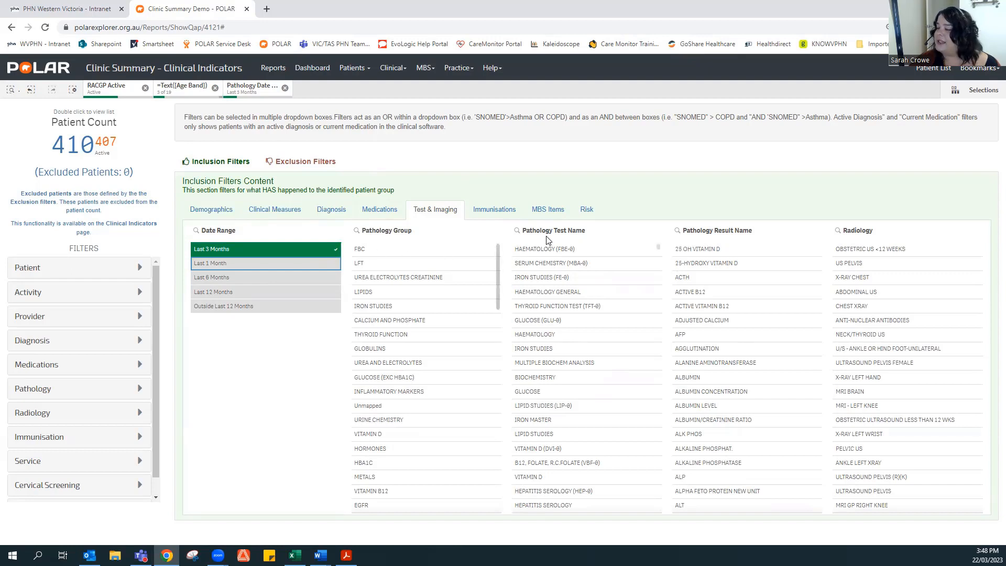
Step: Search pathology test names for "chlamy" and include both Cervical Screening Test chlamydia entries and CHLAMYDIA MASTER (CPT-0)
left_click(518, 233)
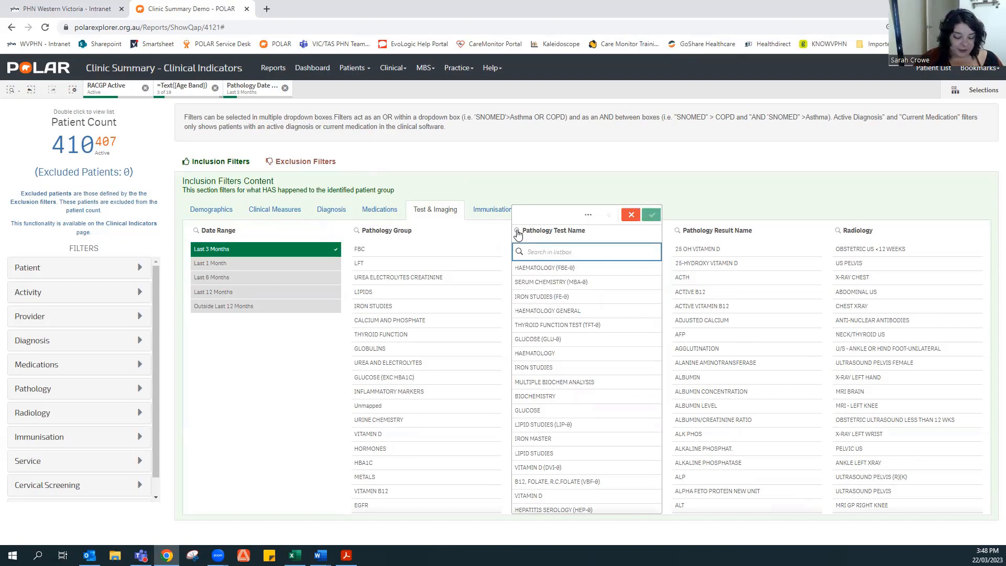
type("chla")
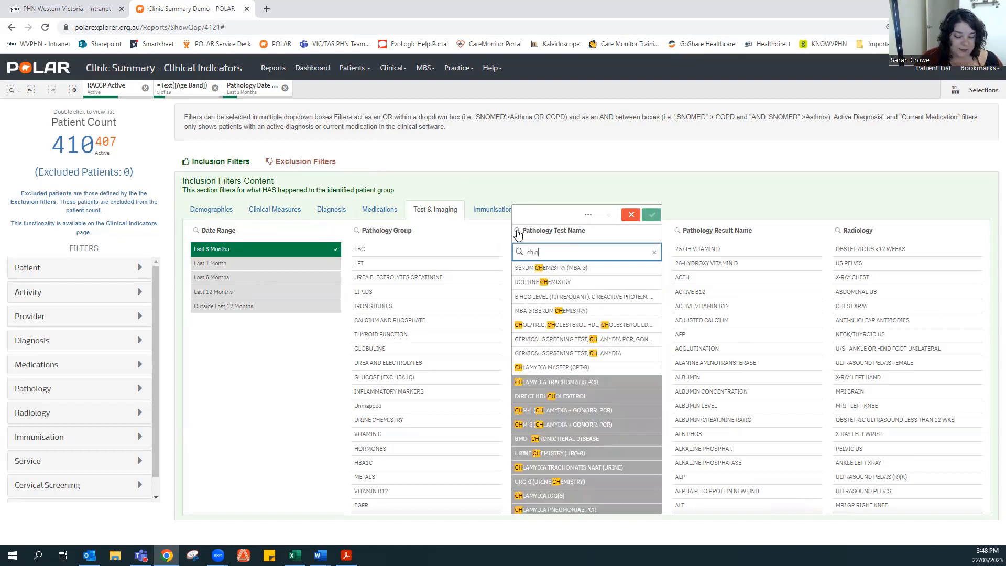
type("m")
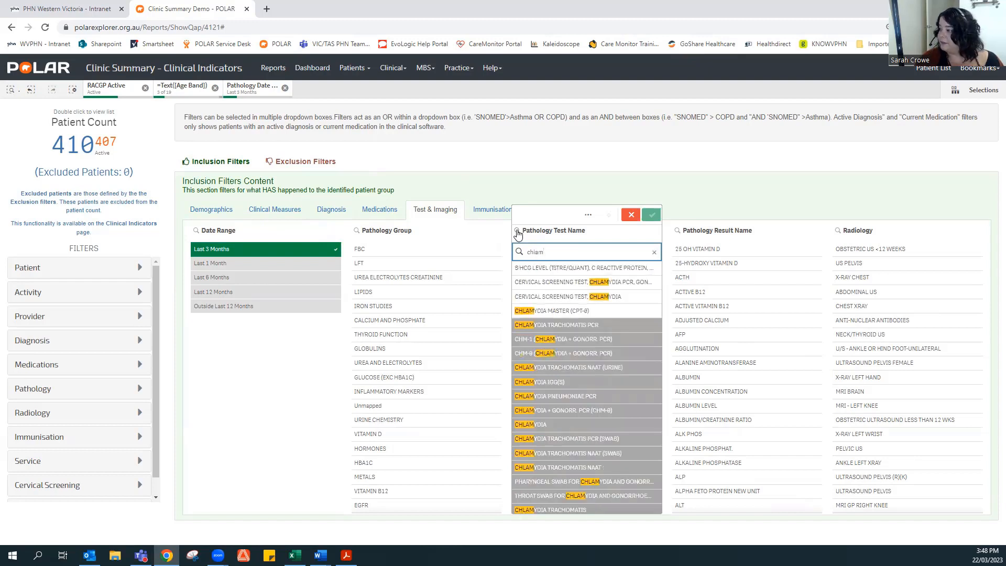
type("y")
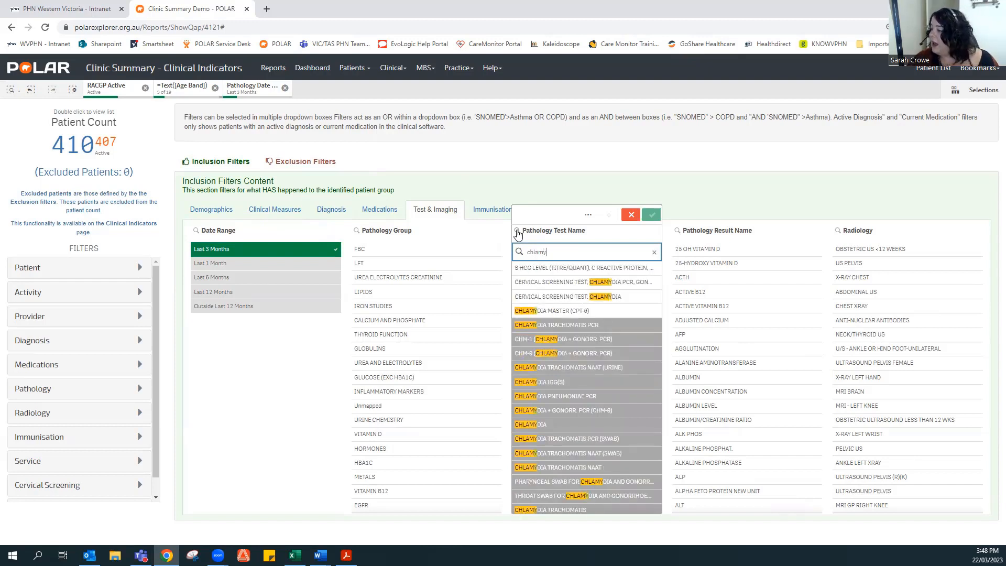
left_click(619, 285)
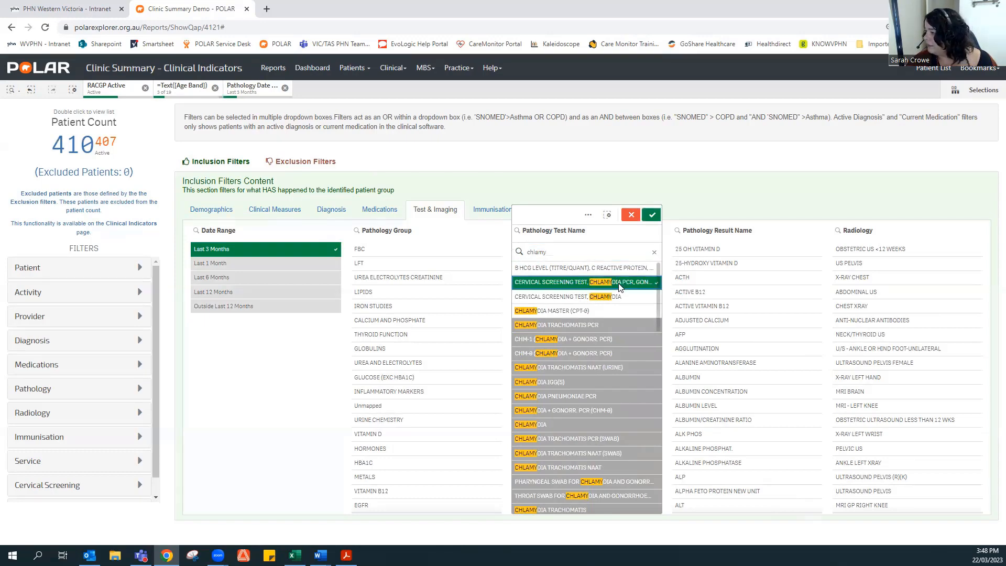
left_click(618, 295)
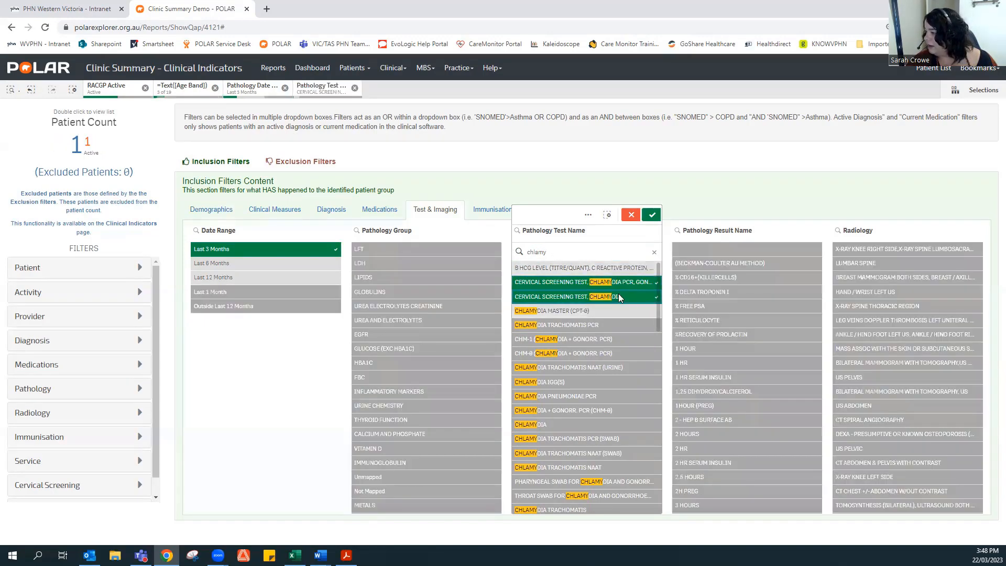
left_click(609, 309)
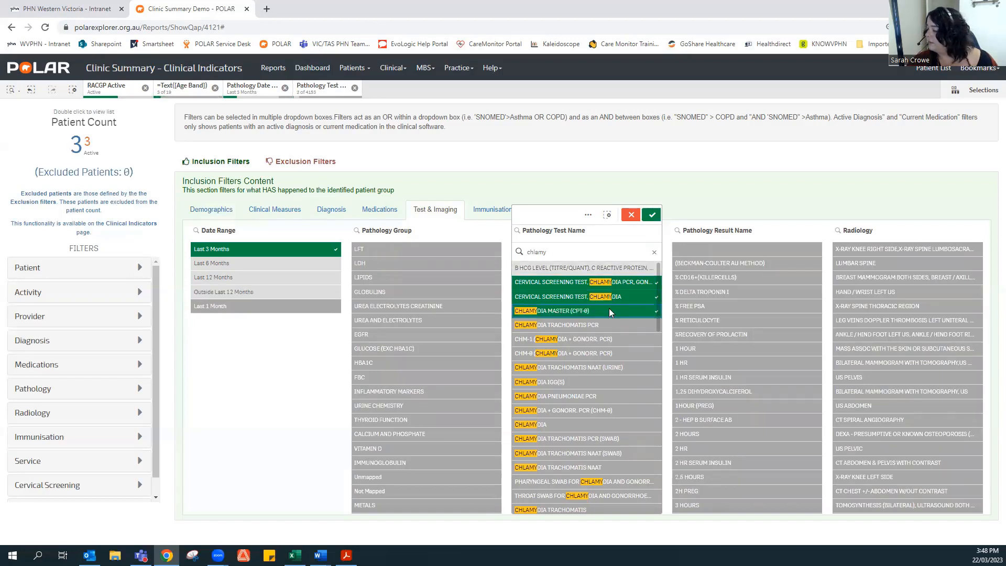
left_click(652, 215)
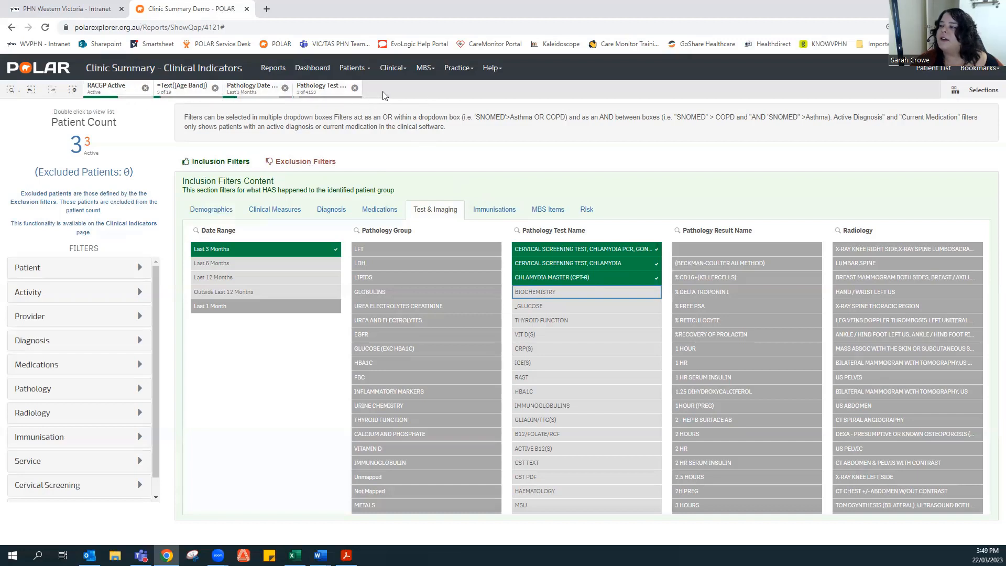
Step: Create a bookmark from the current selections titled "Chlamydia Testing QI Activity", leaving the description empty
left_click(973, 69)
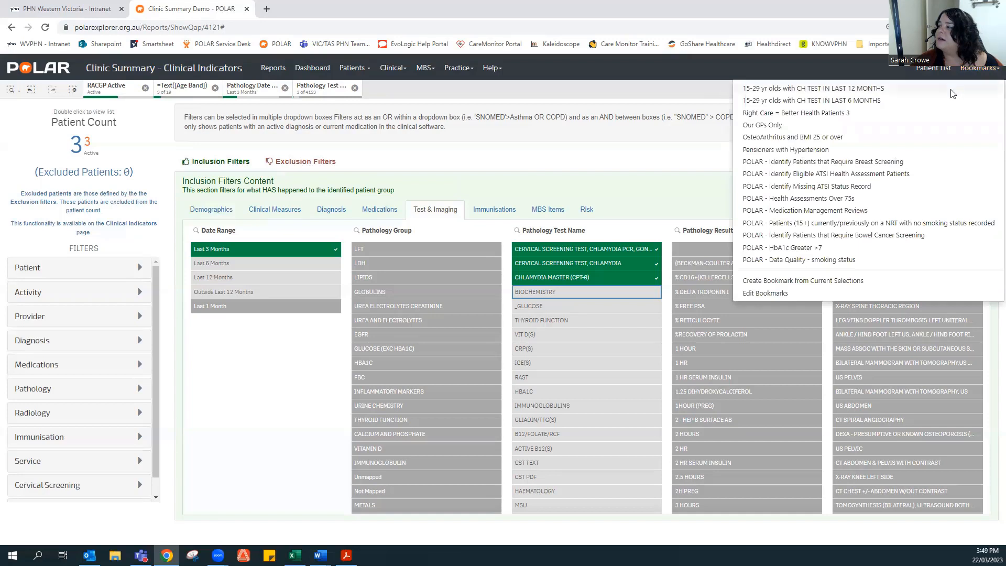
left_click(808, 281)
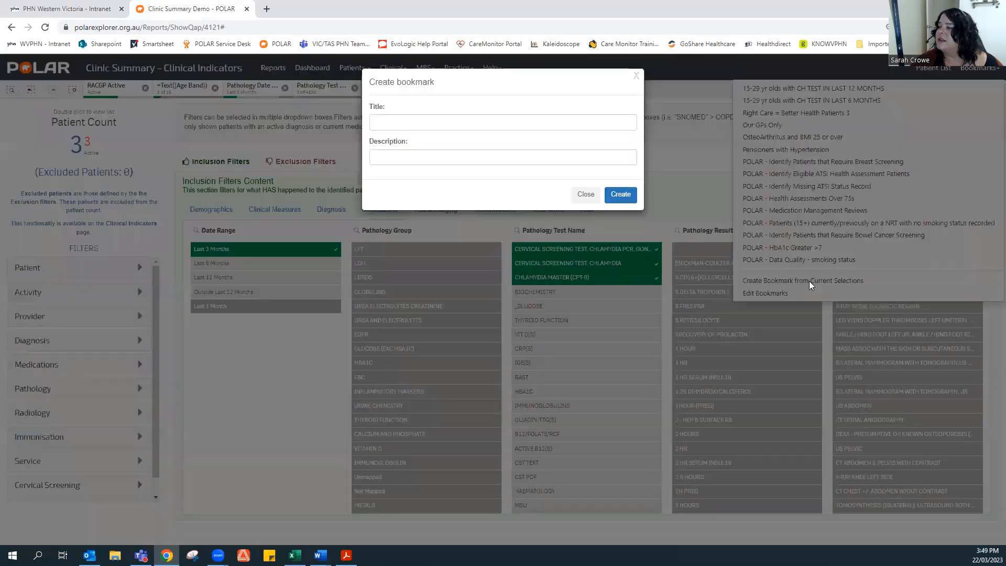
left_click(404, 119)
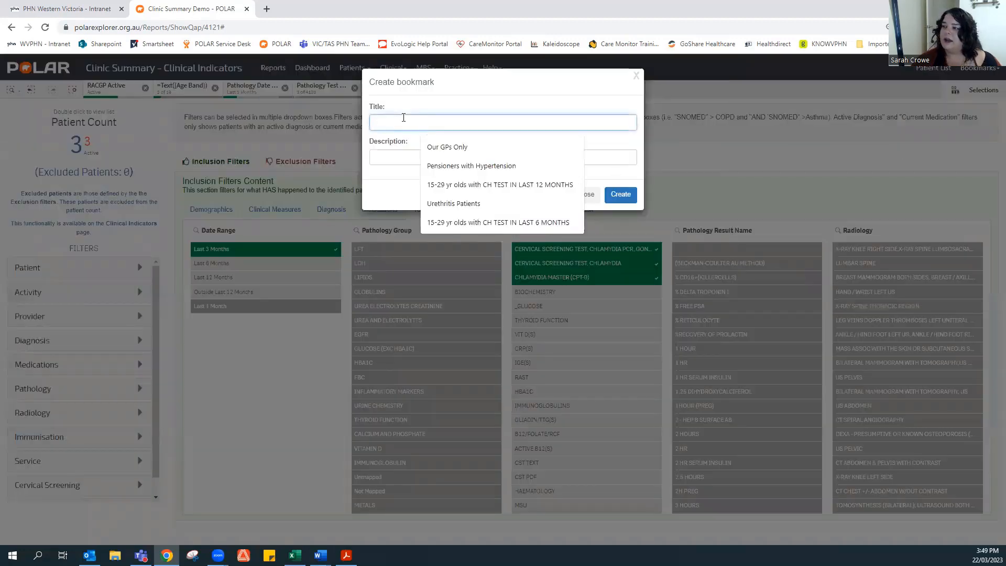
type("Ch")
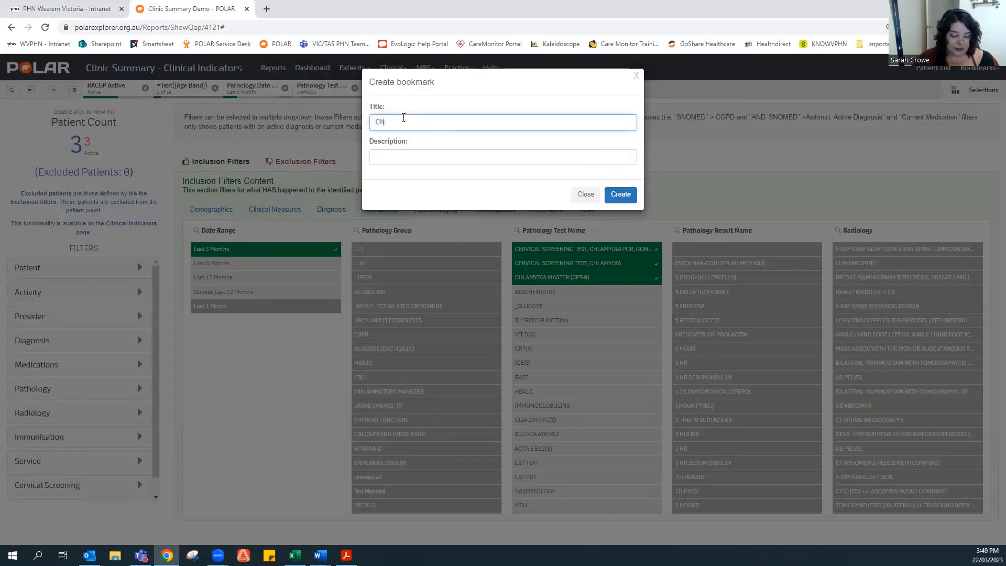
type("lamydia T")
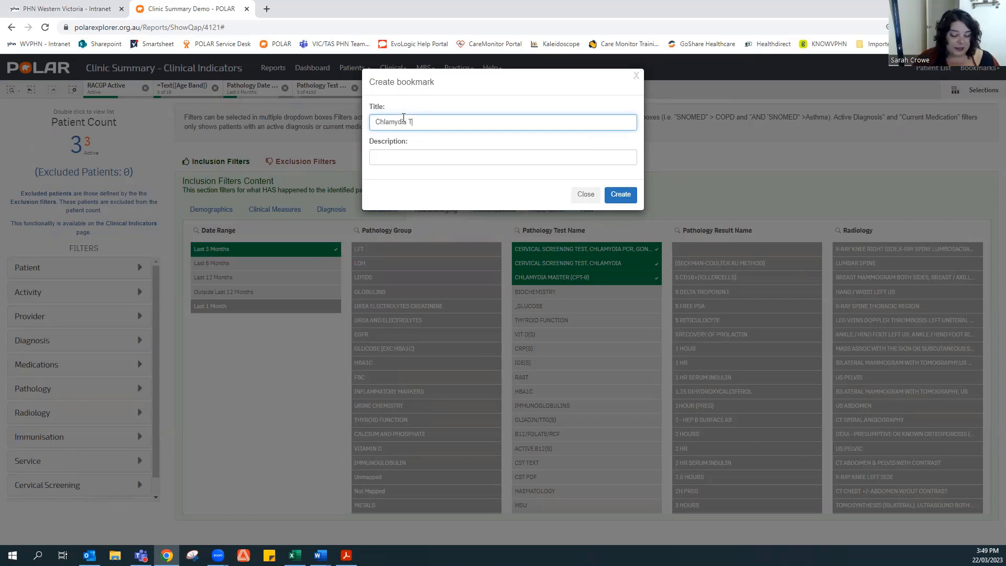
type("esting QI")
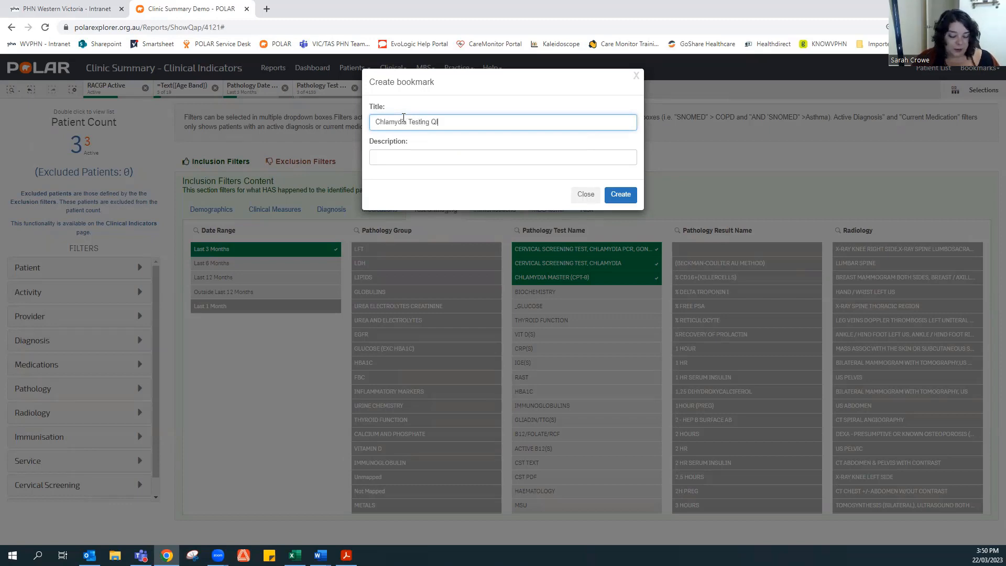
type(" Activity")
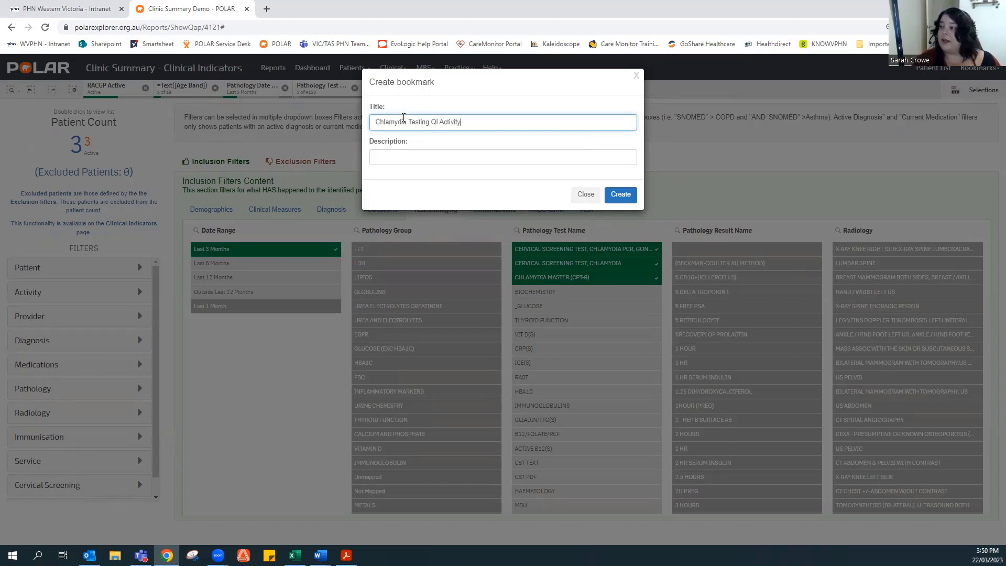
left_click(407, 159)
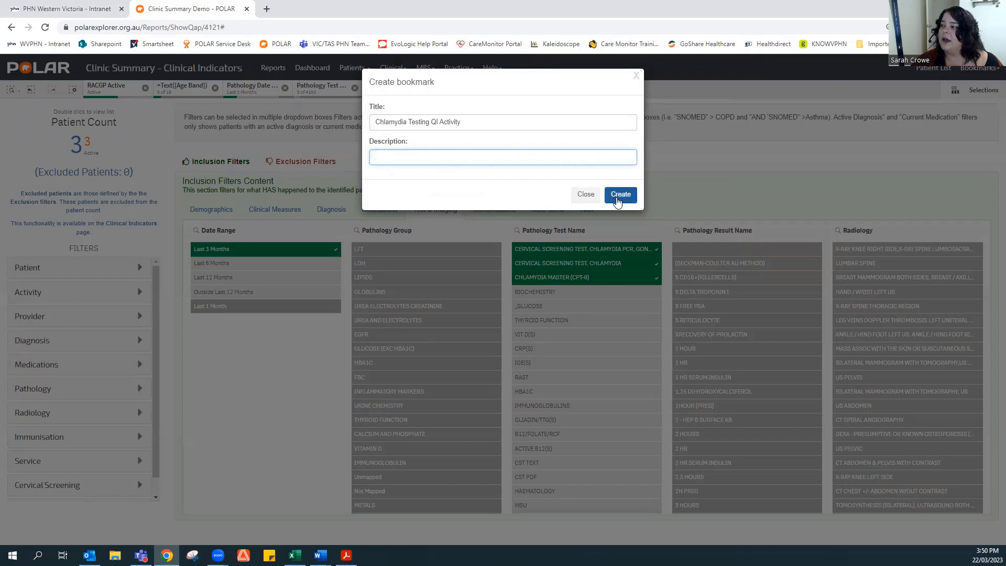
left_click(618, 202)
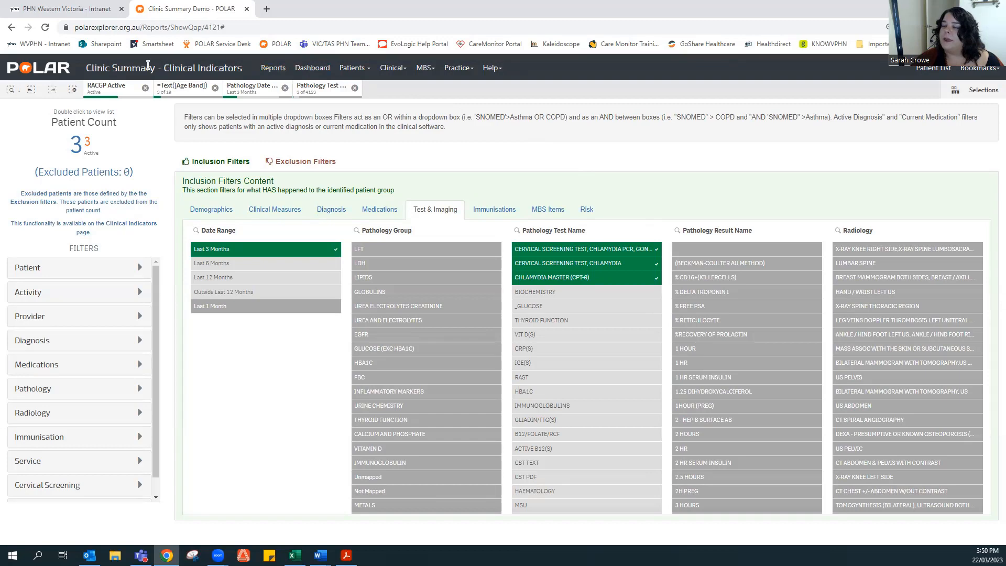
Step: Clear all selections and reapply the filters from the Chlamydia Testing QI Activity bookmark
left_click(74, 91)
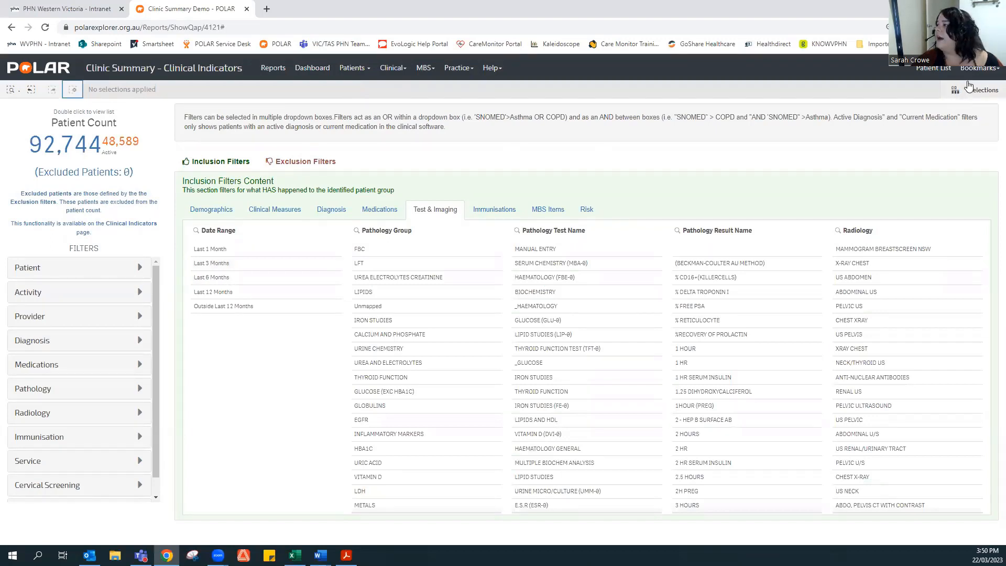
left_click(972, 69)
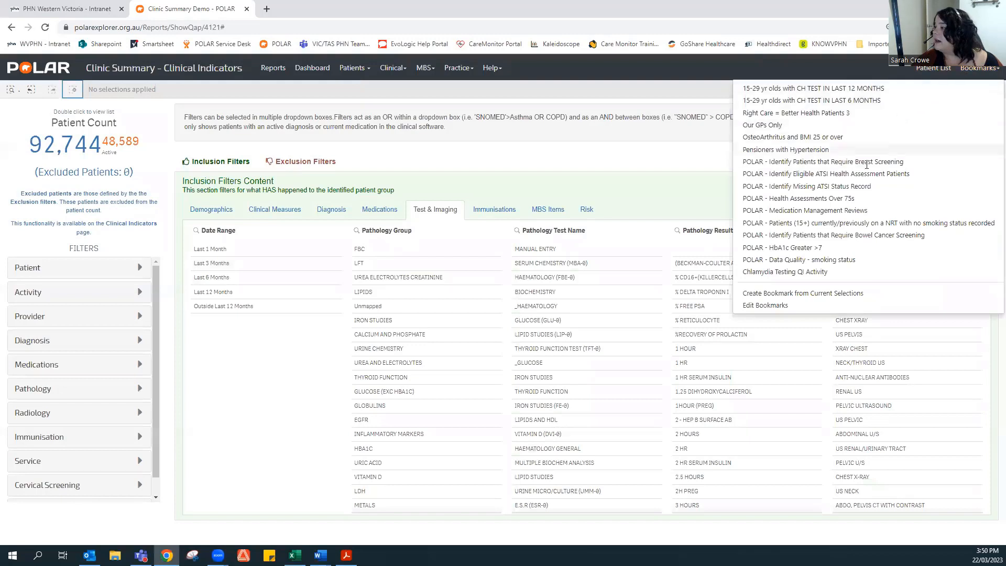
left_click(815, 273)
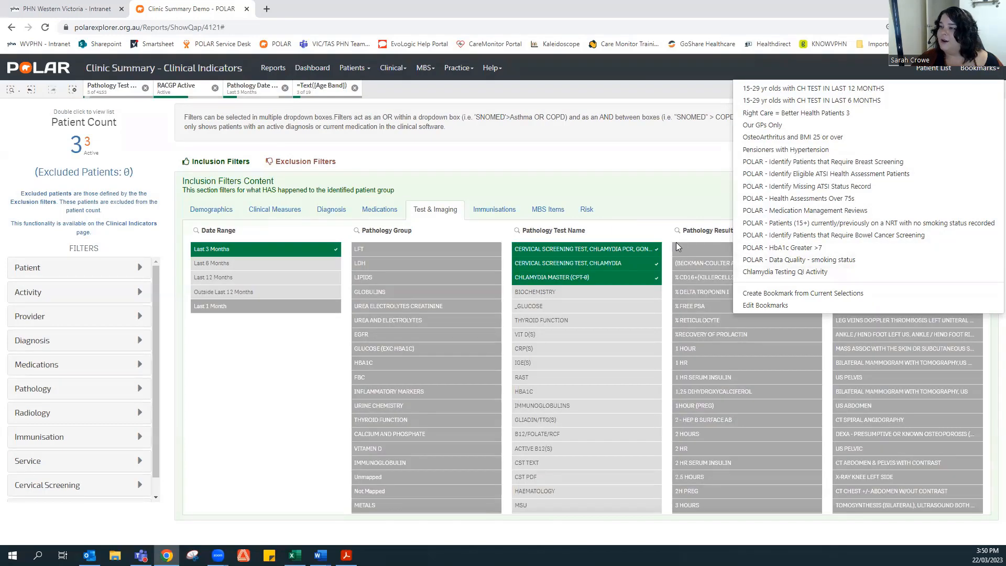
left_click(676, 242)
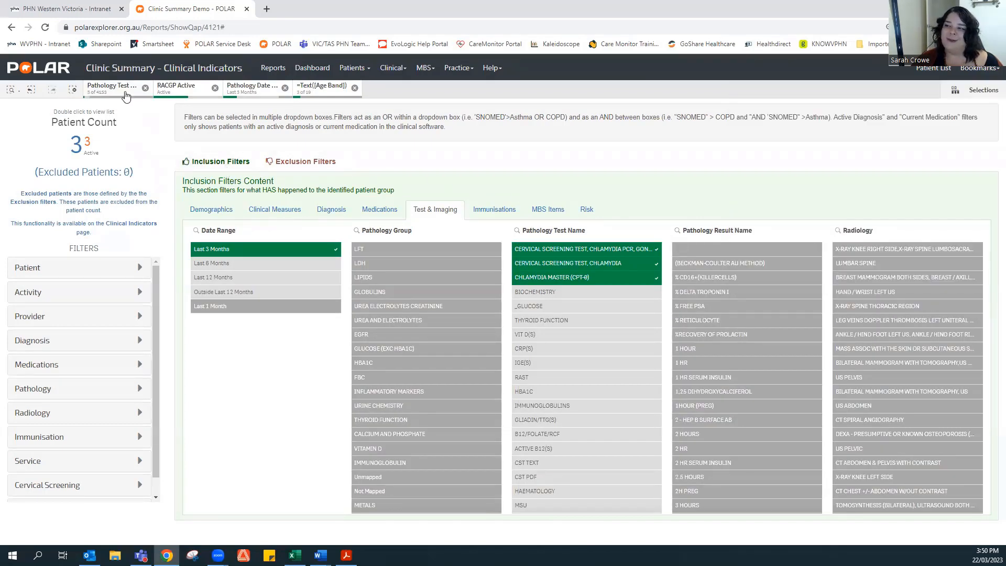